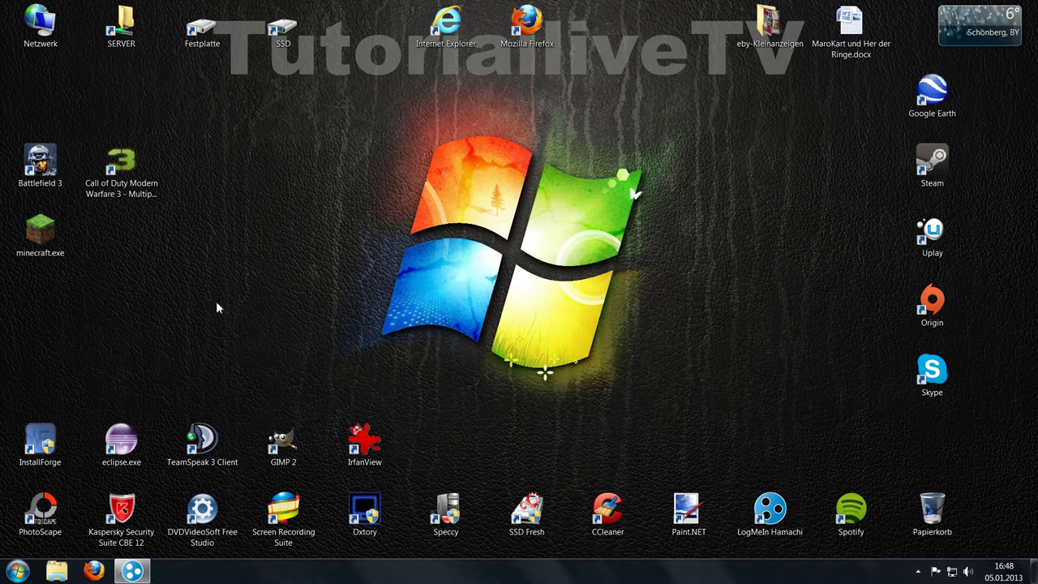
# - Search CHIP Online for 'Hamachi', reach the LogMeIn Hamachi 2.1.0 download page, then close Firefox
pyautogui.click(94, 571)
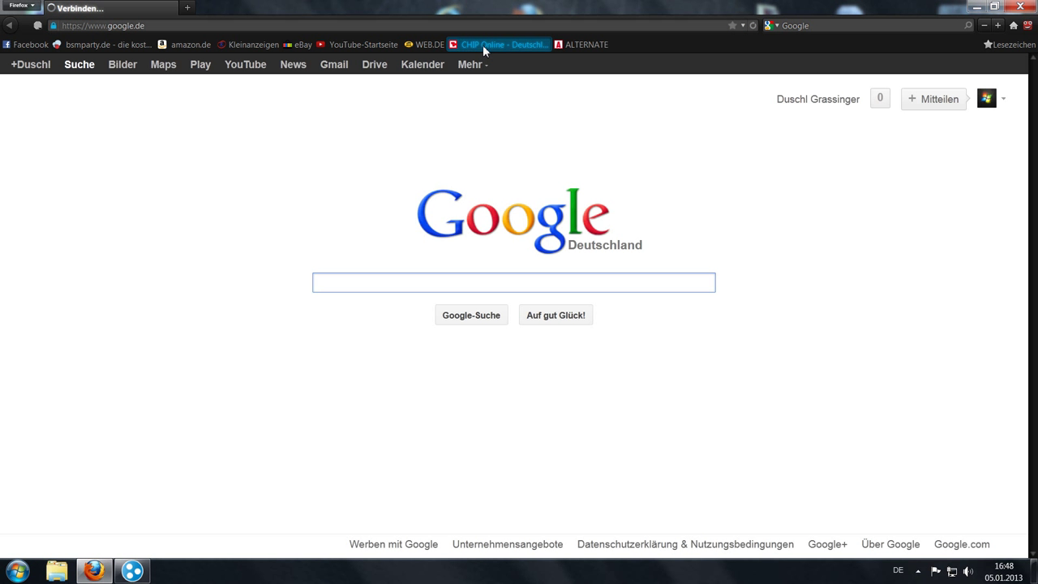
pyautogui.click(482, 45)
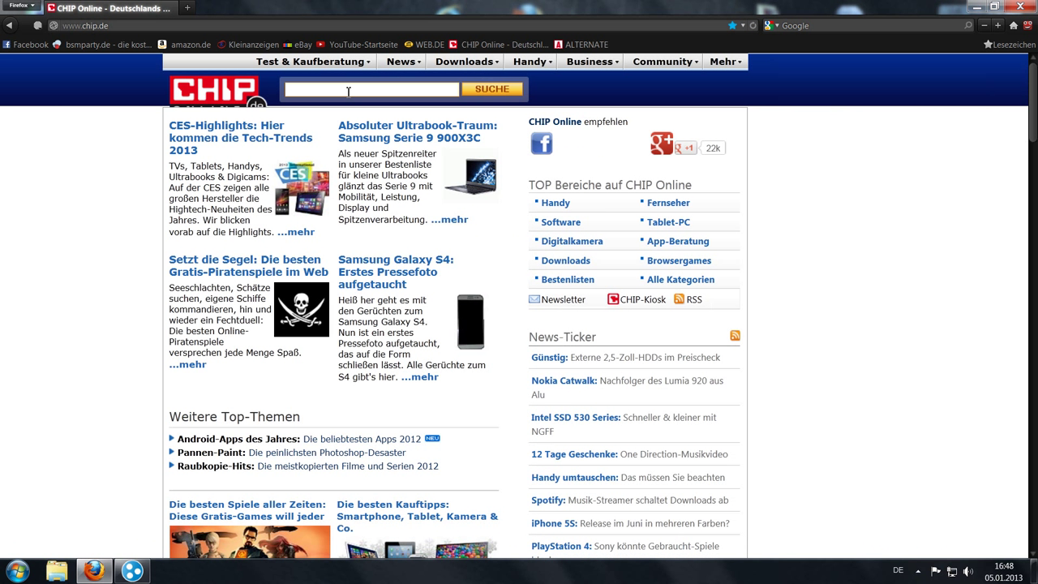
pyautogui.click(349, 91)
pyautogui.write('Ham')
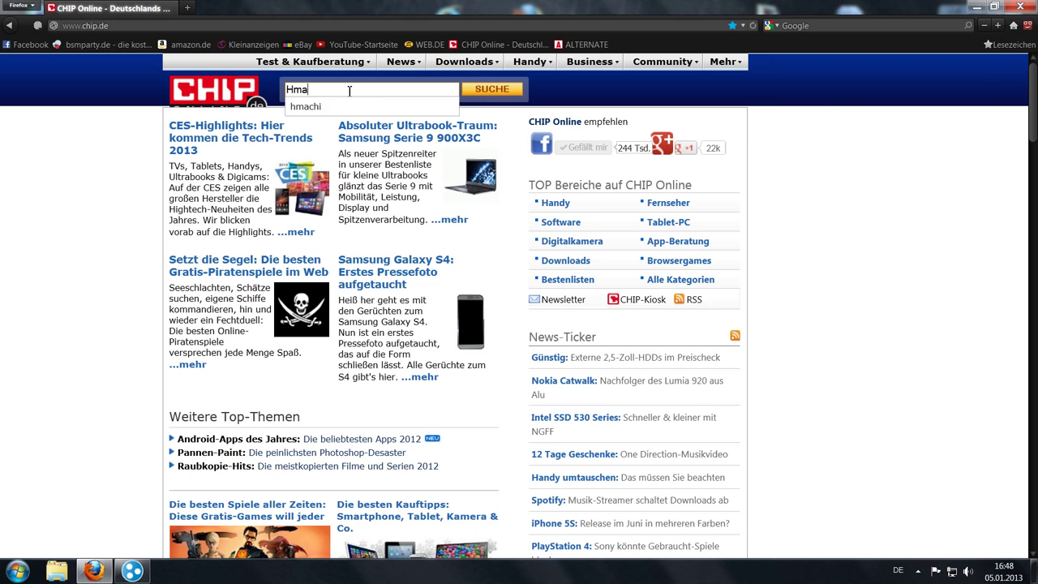
pyautogui.press('BackSpace')
pyautogui.press('BackSpace')
pyautogui.write('amachi')
pyautogui.press('Return')
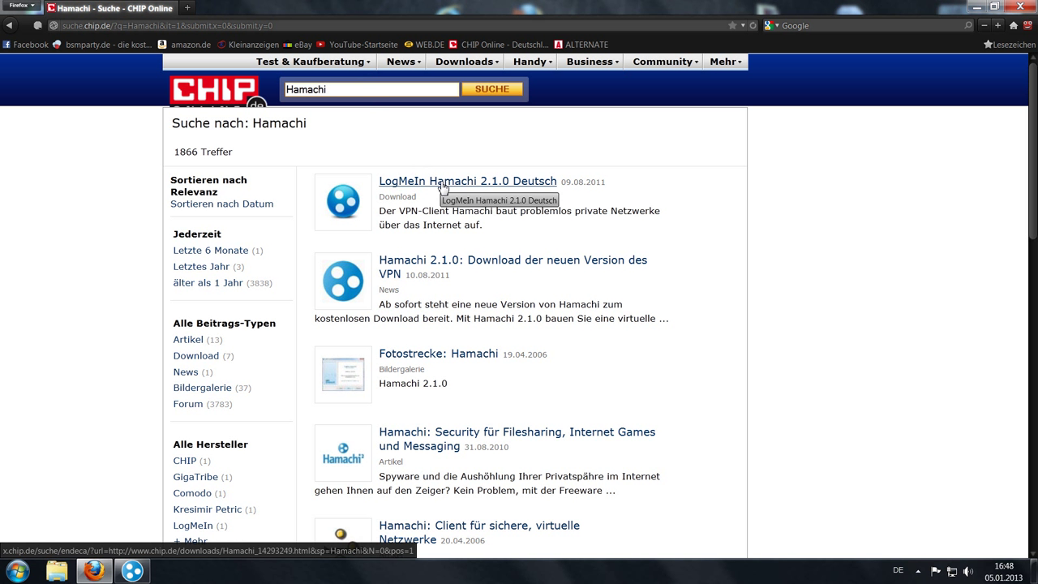
pyautogui.click(442, 185)
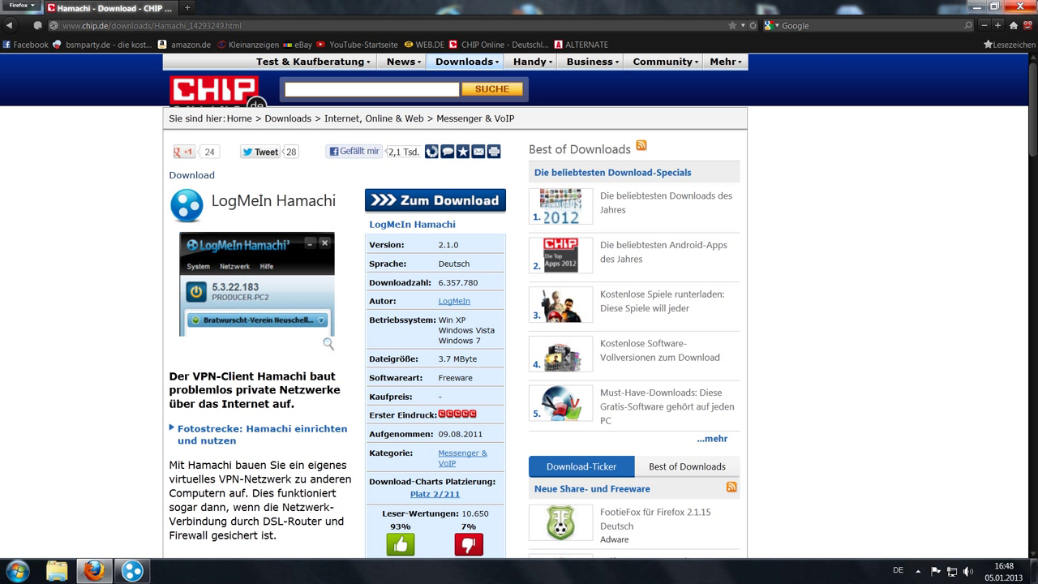
pyautogui.click(1020, 7)
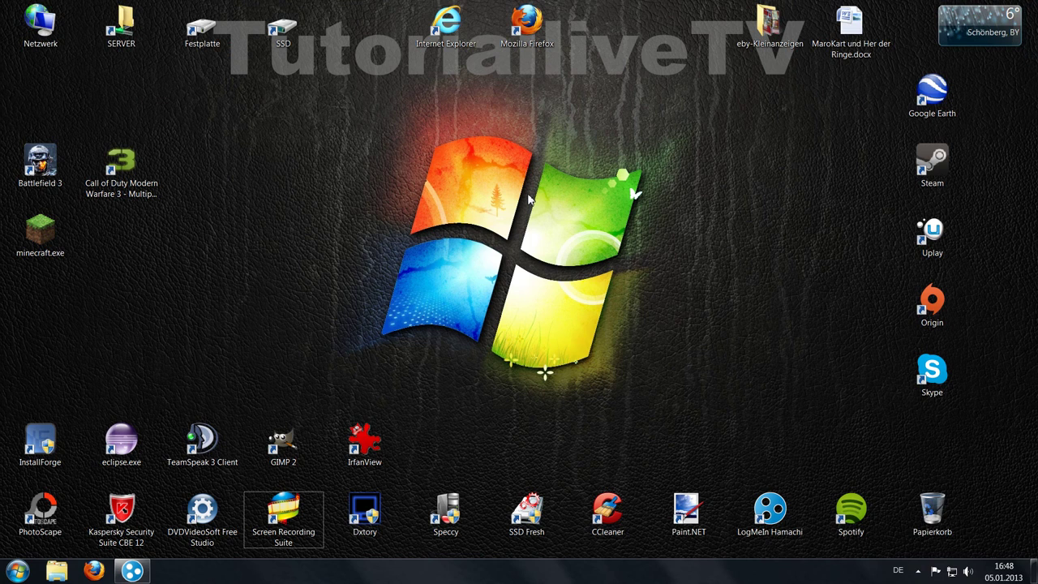
# - Restore the Hamachi window from the taskbar, shift it up-left, and show the Netzwerk menu
pyautogui.click(133, 570)
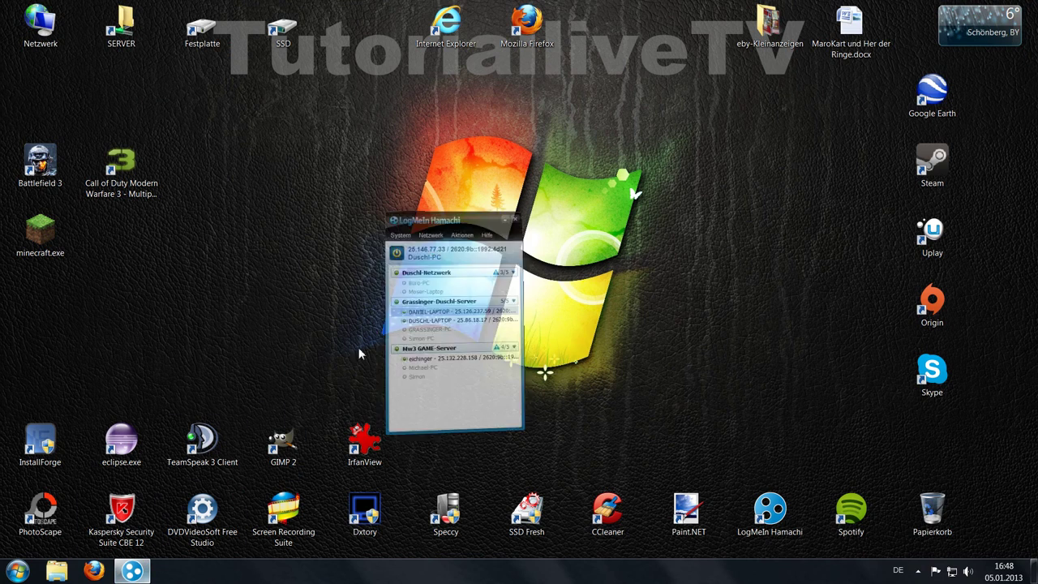
pyautogui.moveTo(535, 140); pyautogui.dragTo(512, 121)
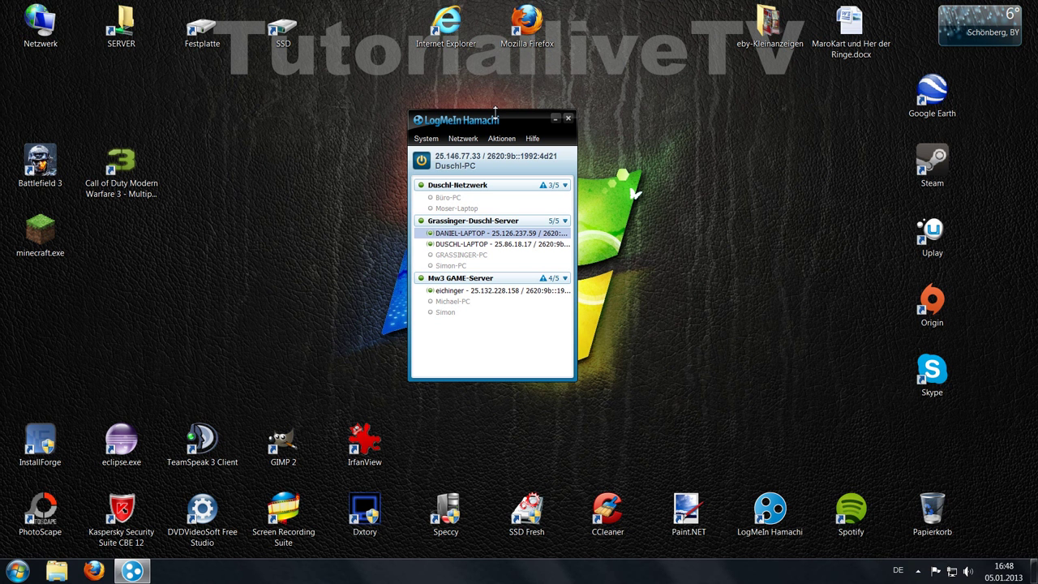
pyautogui.click(463, 139)
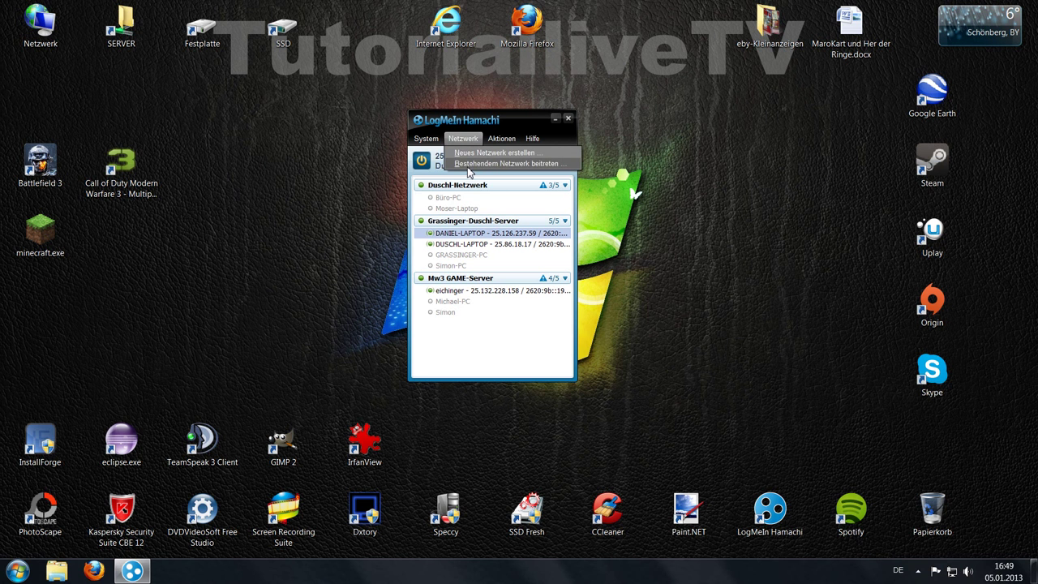
# - Join the existing network 'YoutubeTest123456' by entering its Netzwerk-ID and the network password
pyautogui.click(473, 170)
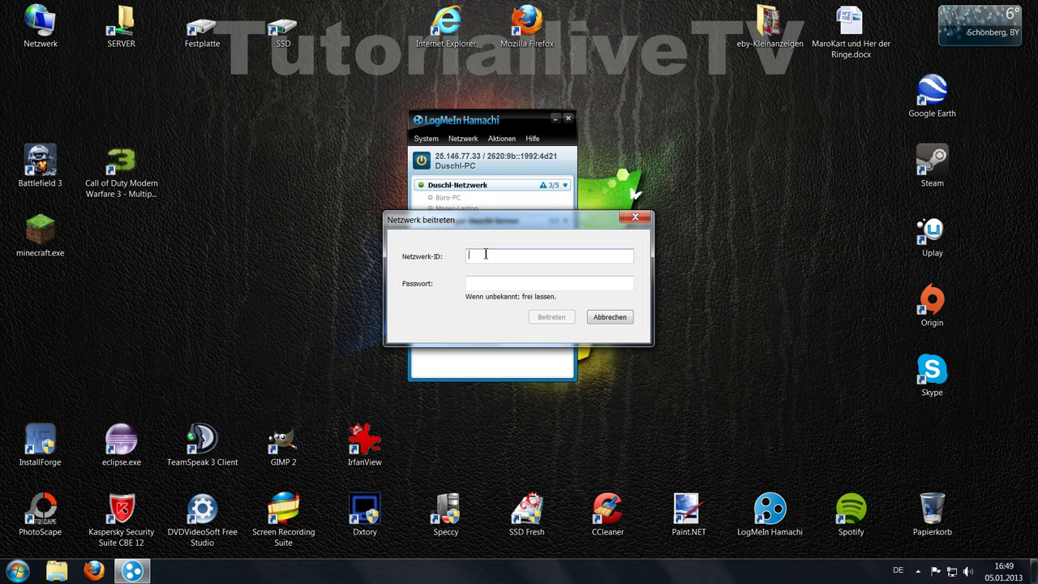
pyautogui.write('Youtube')
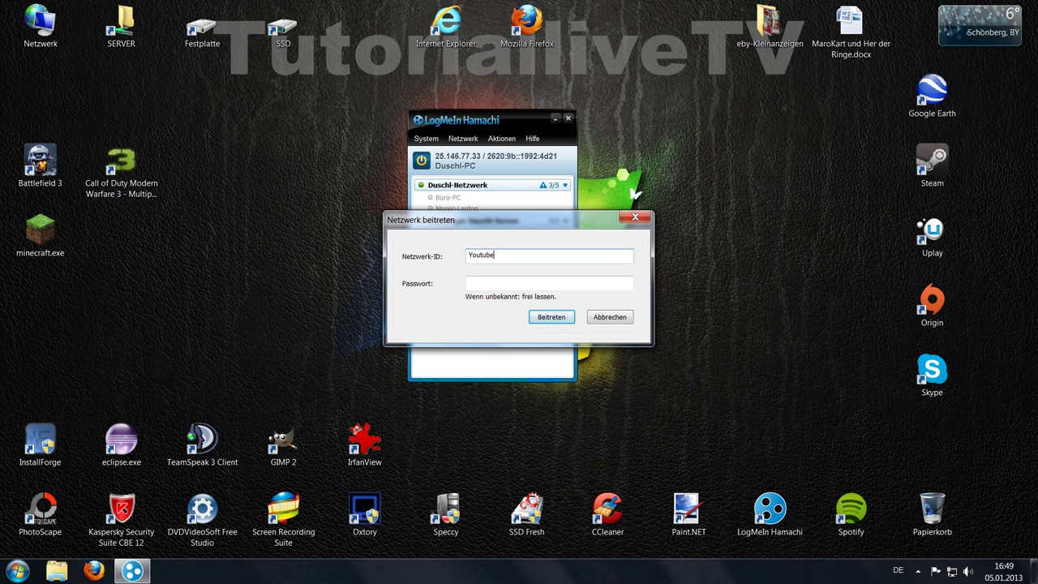
pyautogui.write('Test123456')
pyautogui.press('Tab')
pyautogui.write('123456')
pyautogui.click(560, 320)
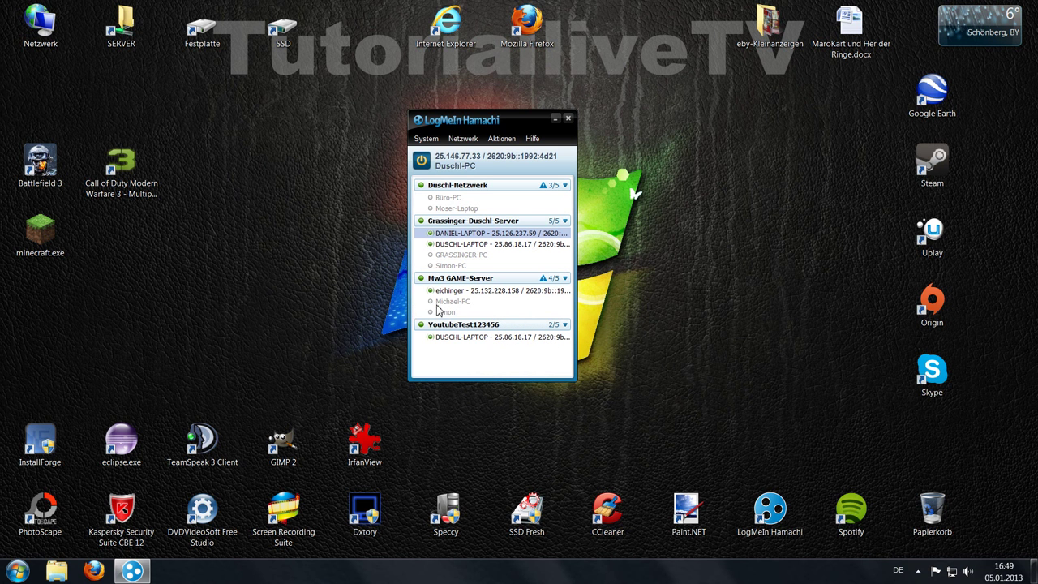
pyautogui.click(552, 336)
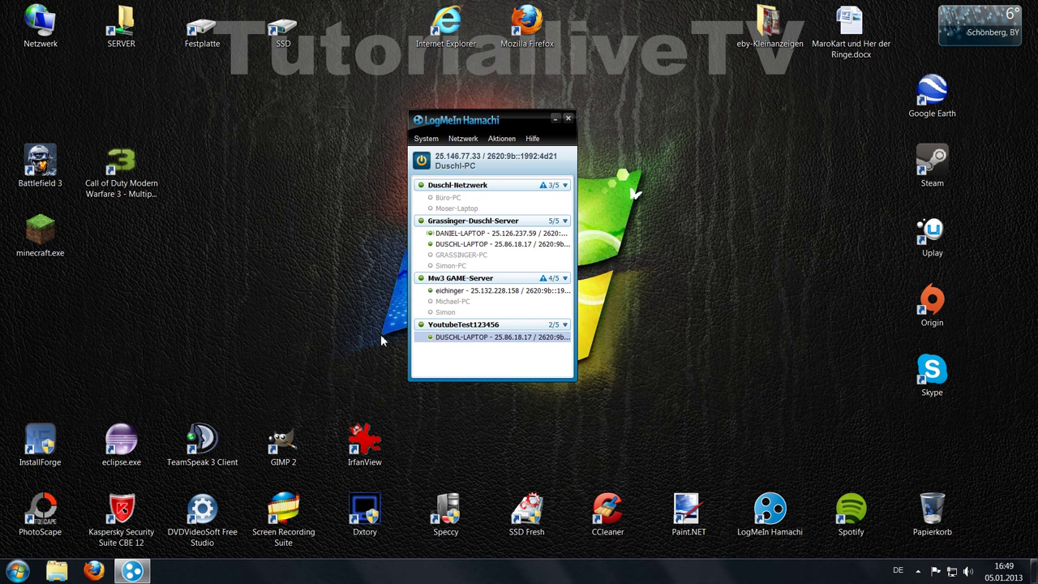
pyautogui.click(432, 303)
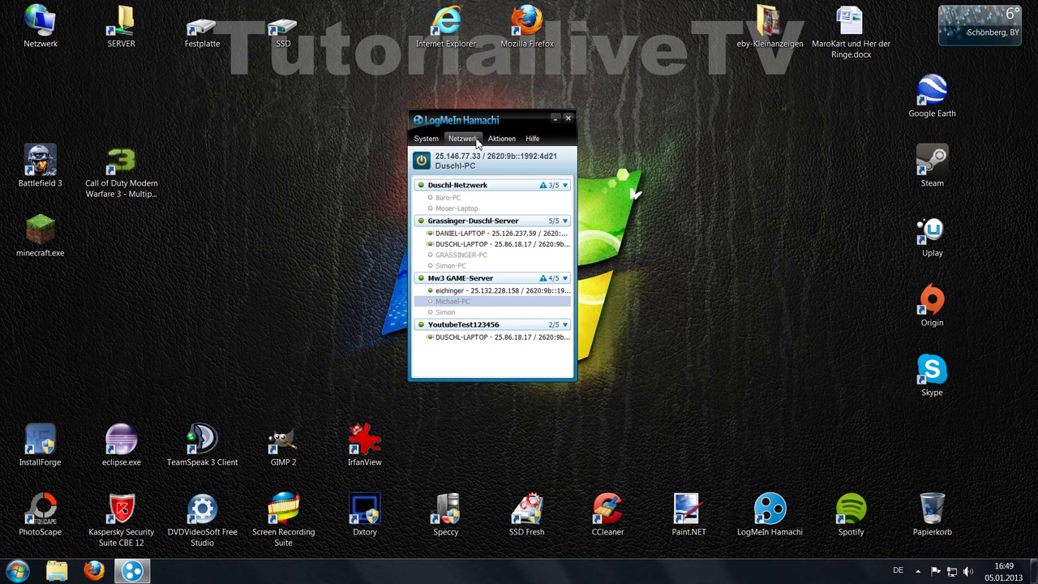
# - Create network 'YoutubeTEST123456' via Netzwerk erstellen, entering and confirming its password
pyautogui.click(482, 141)
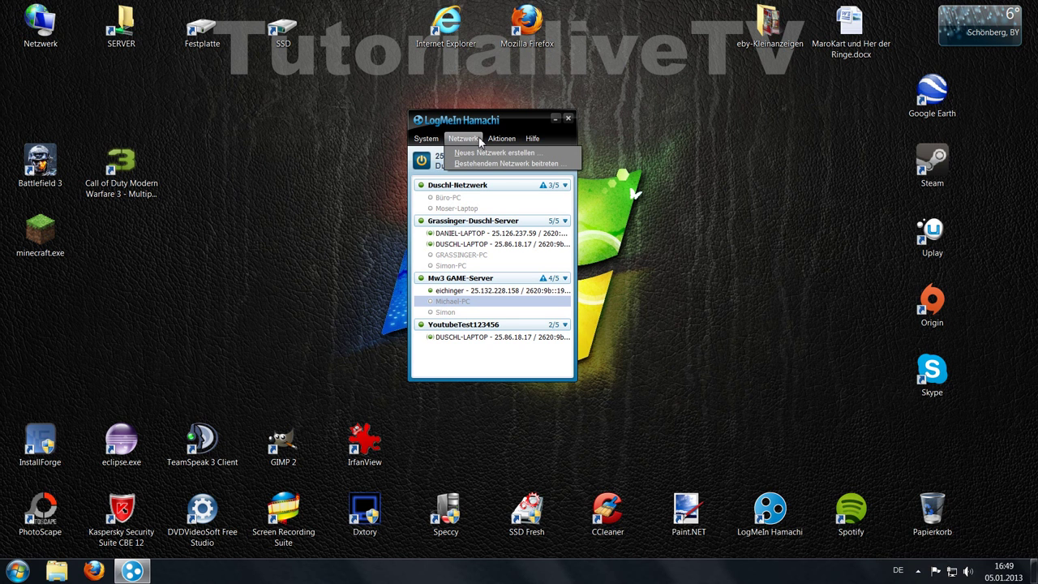
pyautogui.click(470, 154)
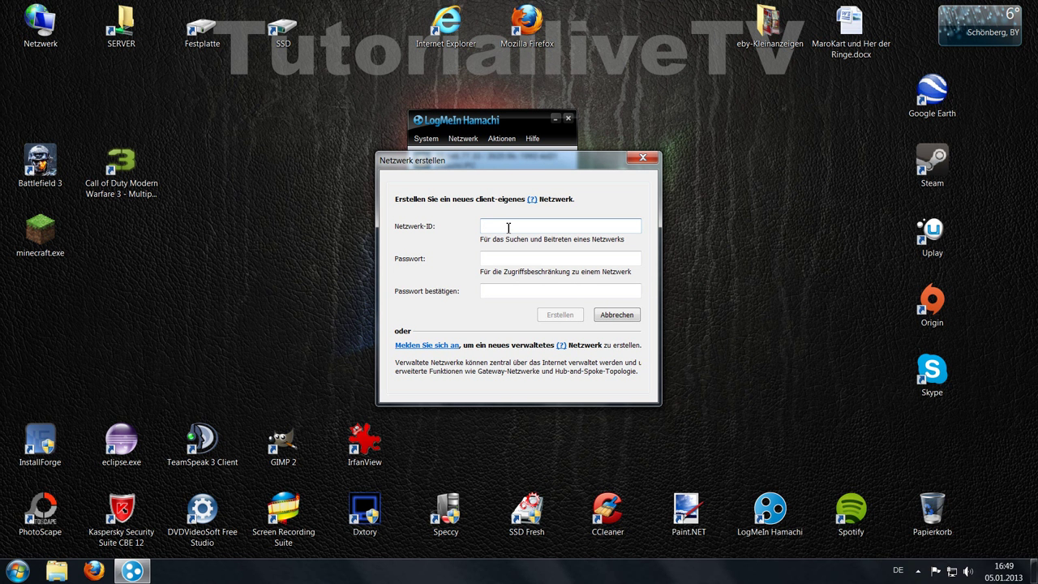
pyautogui.write('Youtub')
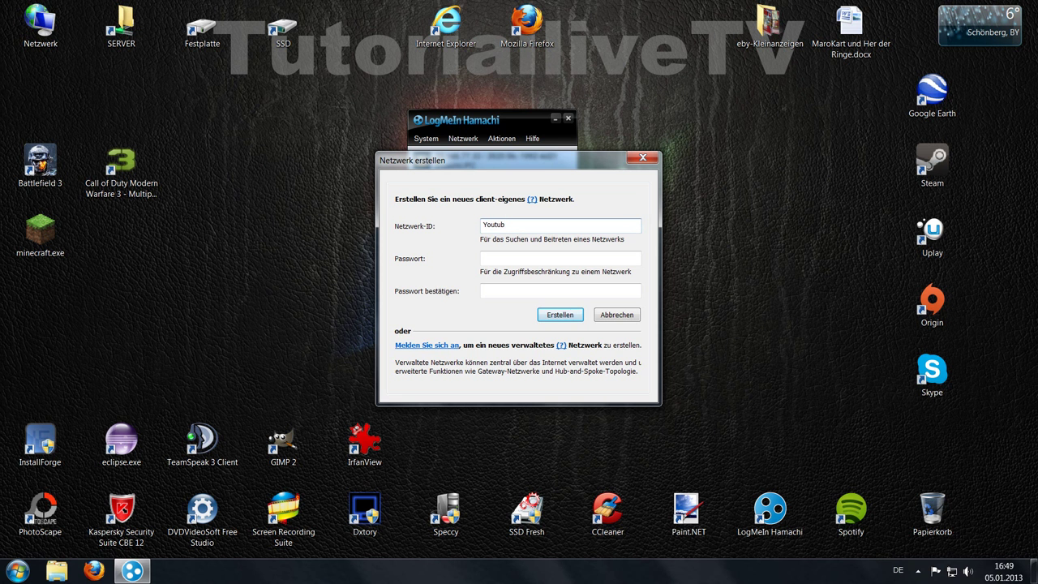
pyautogui.write('eTEST123456')
pyautogui.press('Tab')
pyautogui.write('123456')
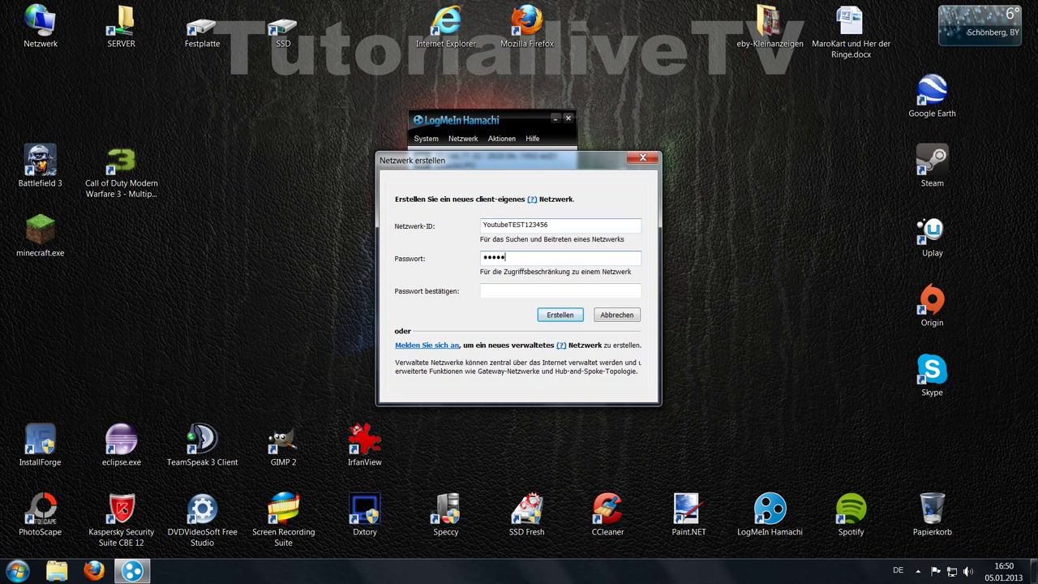
pyautogui.press('Tab')
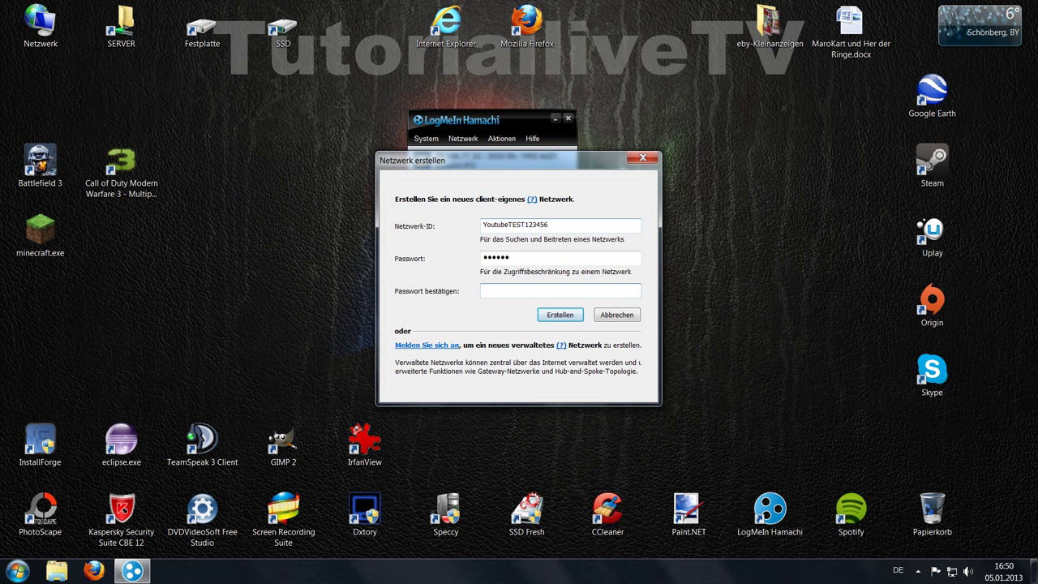
pyautogui.write('123456')
pyautogui.click(559, 315)
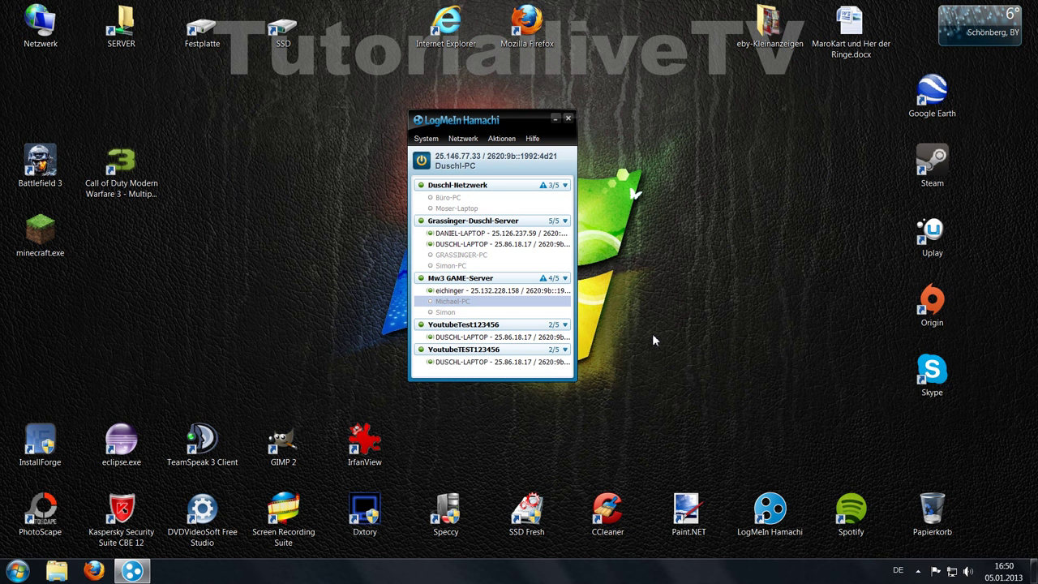
pyautogui.click(467, 362)
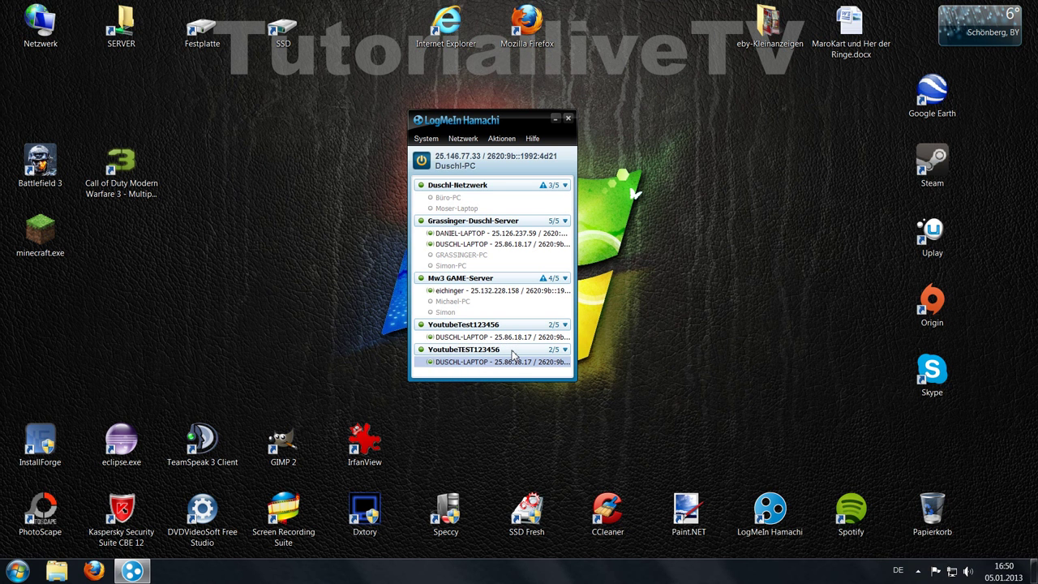
pyautogui.moveTo(511, 355)
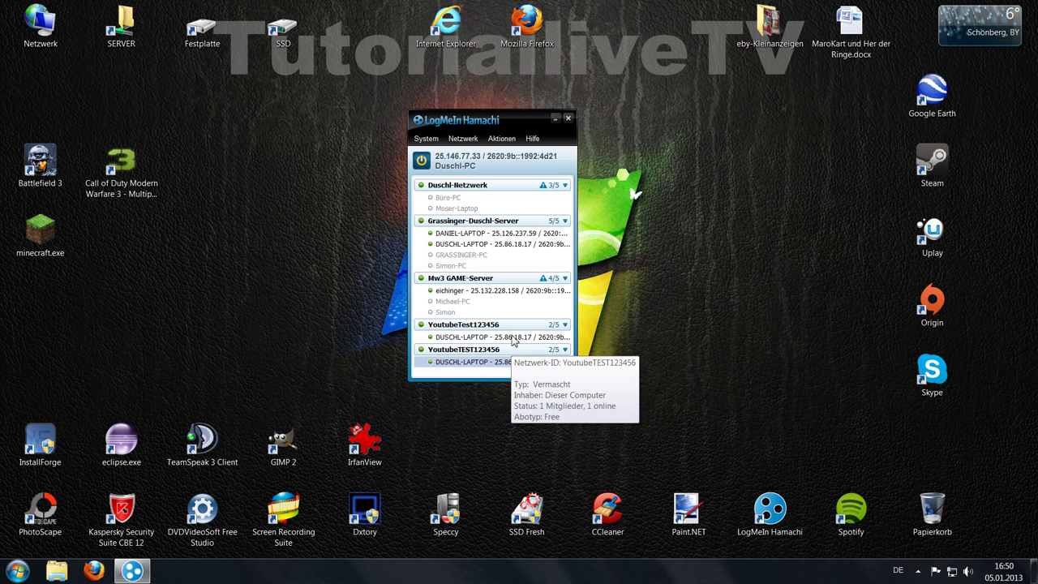
pyautogui.click(428, 140)
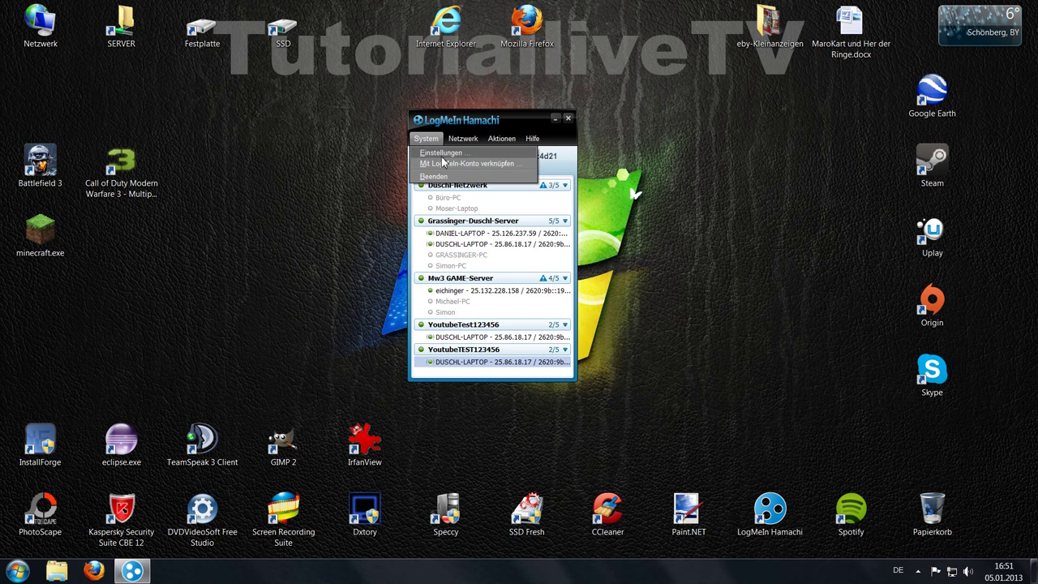
pyautogui.click(430, 153)
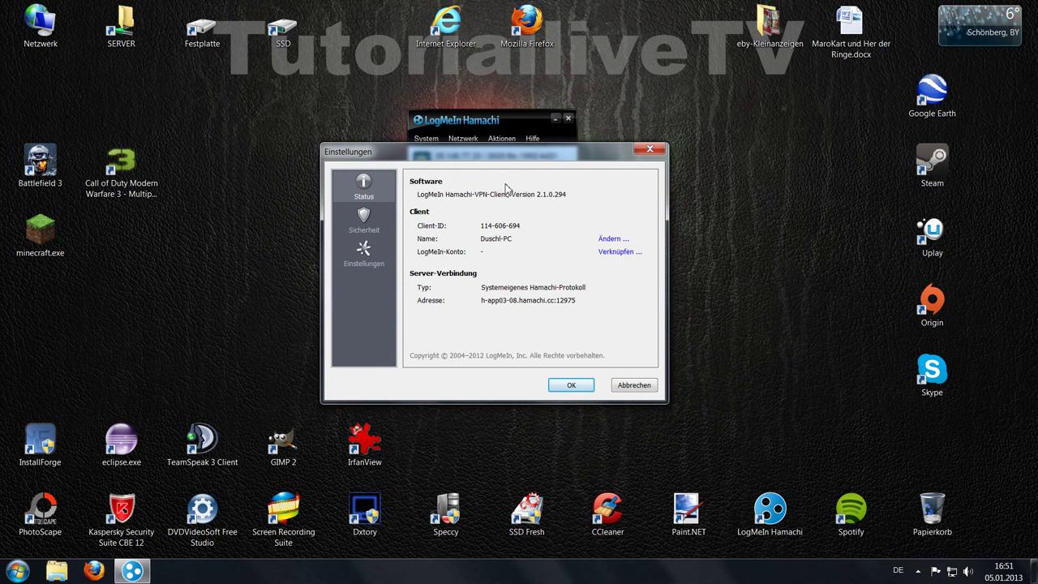
pyautogui.click(357, 215)
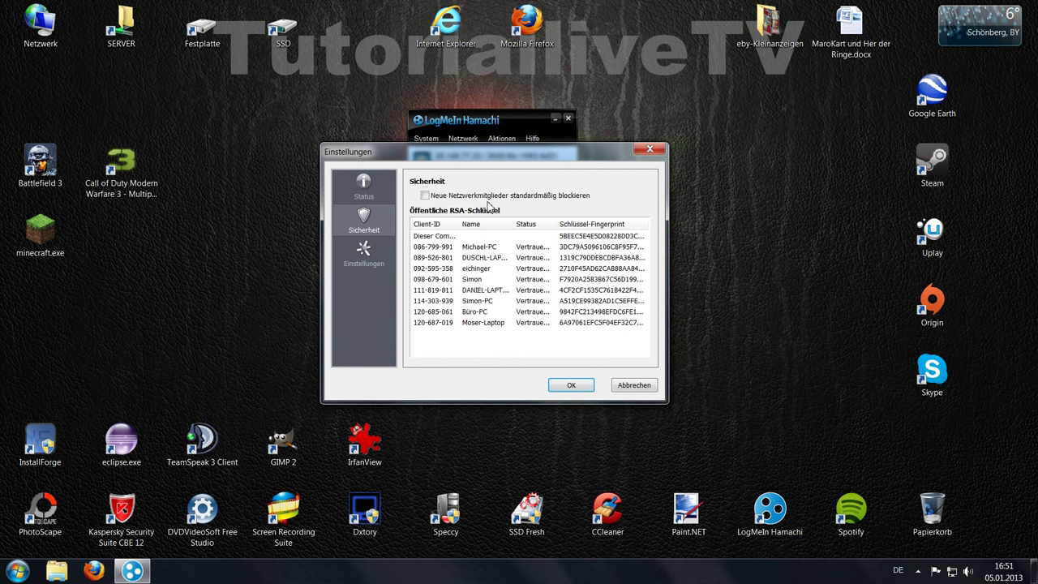
pyautogui.click(364, 256)
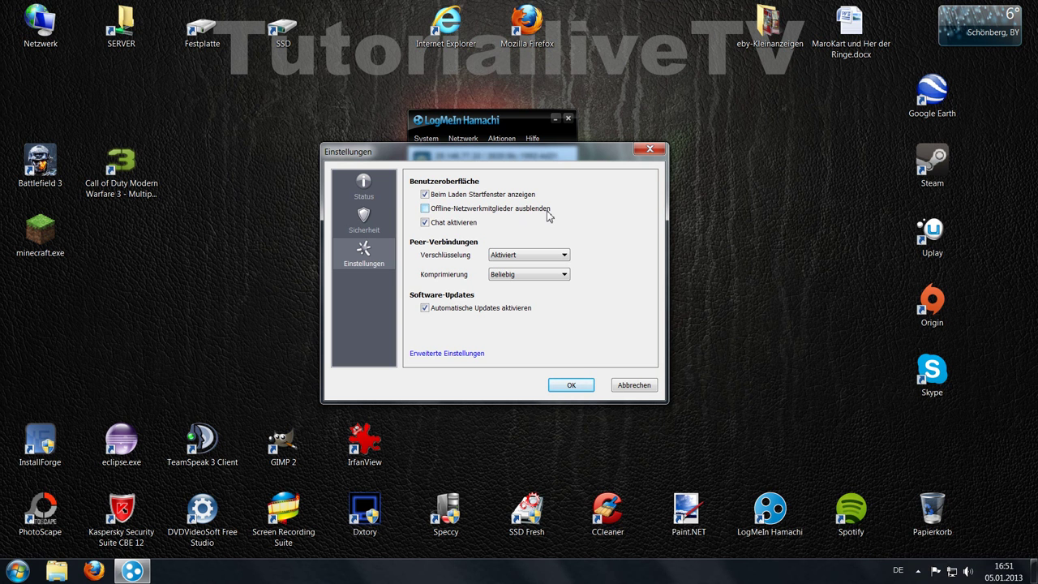
pyautogui.click(649, 149)
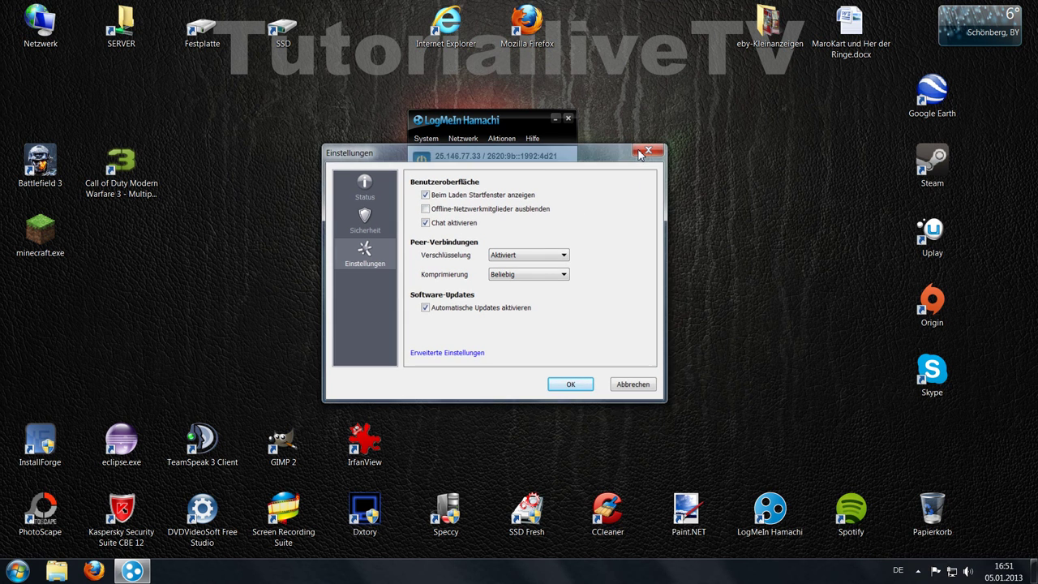
# - Send 'TEst' in a chat with DUSCHL-LAPTOP, then minimise the chat window
pyautogui.rightClick(454, 363)
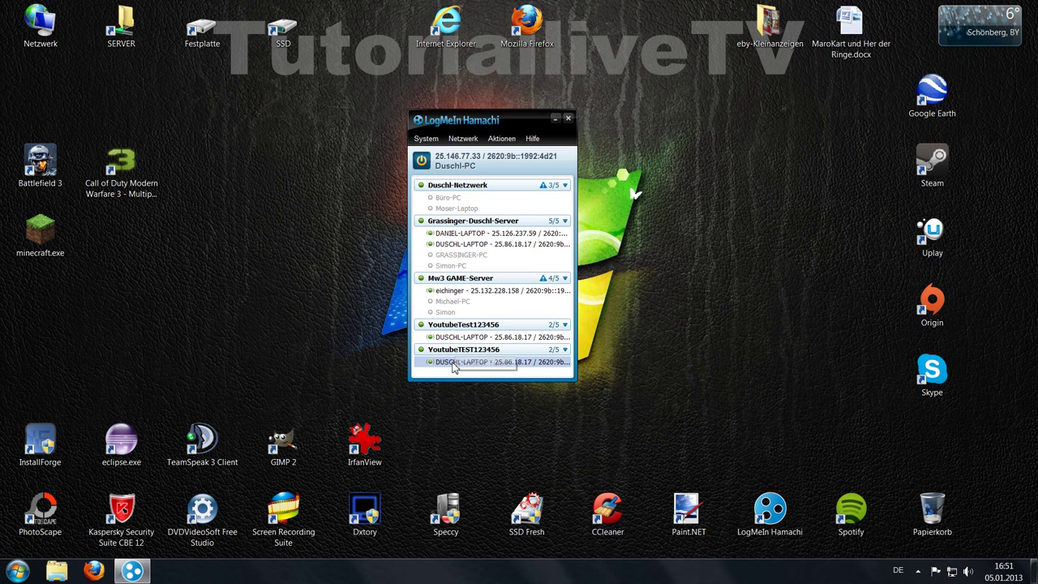
pyautogui.click(470, 403)
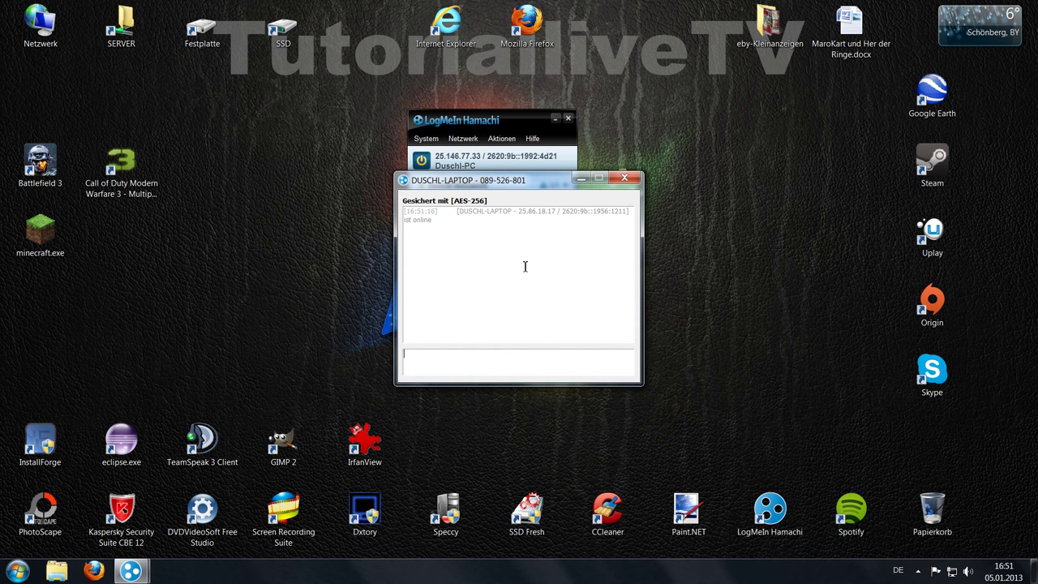
pyautogui.write('TEst')
pyautogui.press('Return')
pyautogui.click(583, 184)
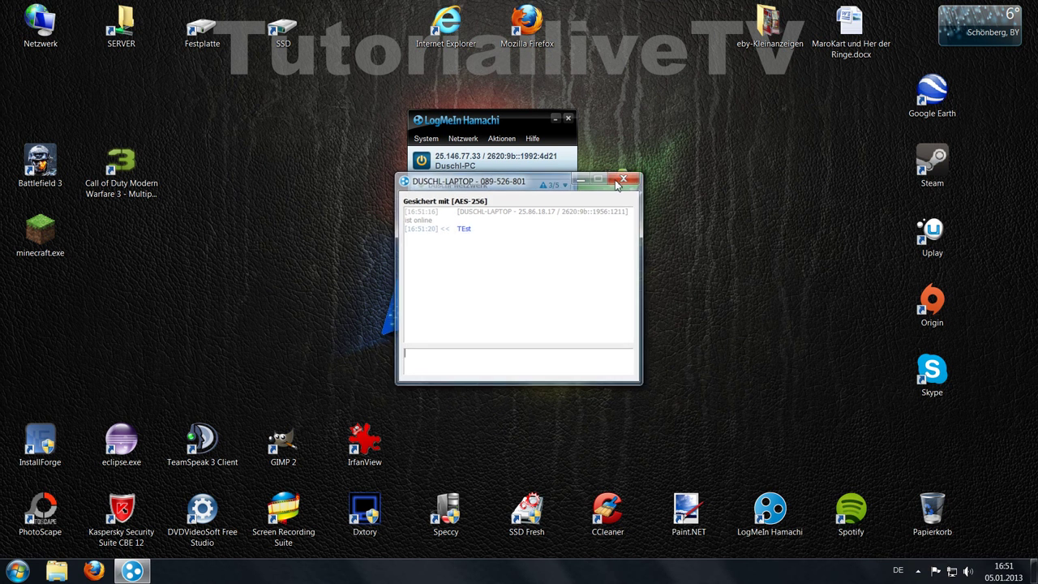
# - View DUSCHL-LAPTOP's connection details, then close them
pyautogui.rightClick(460, 363)
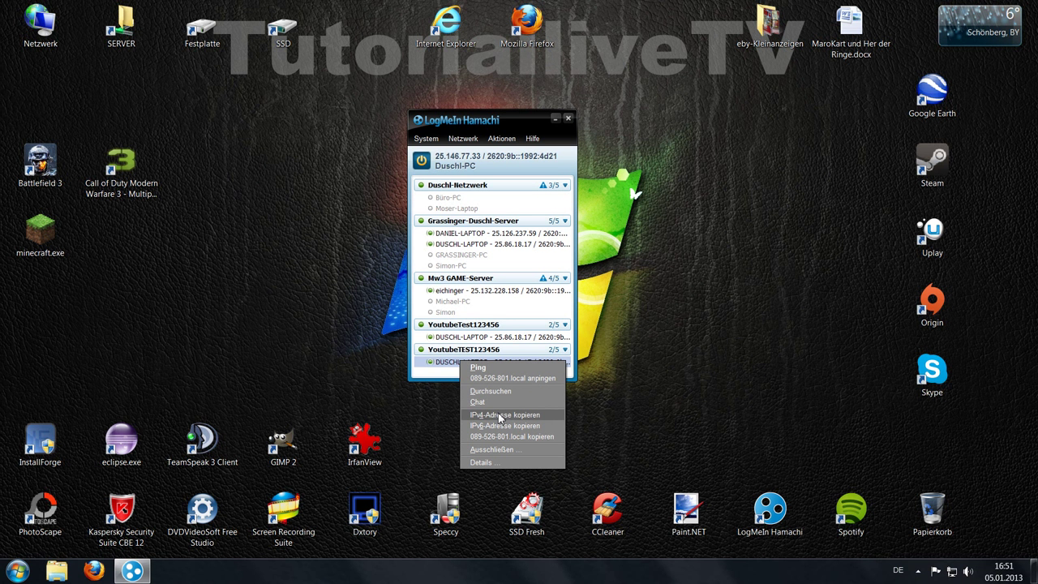
pyautogui.click(522, 461)
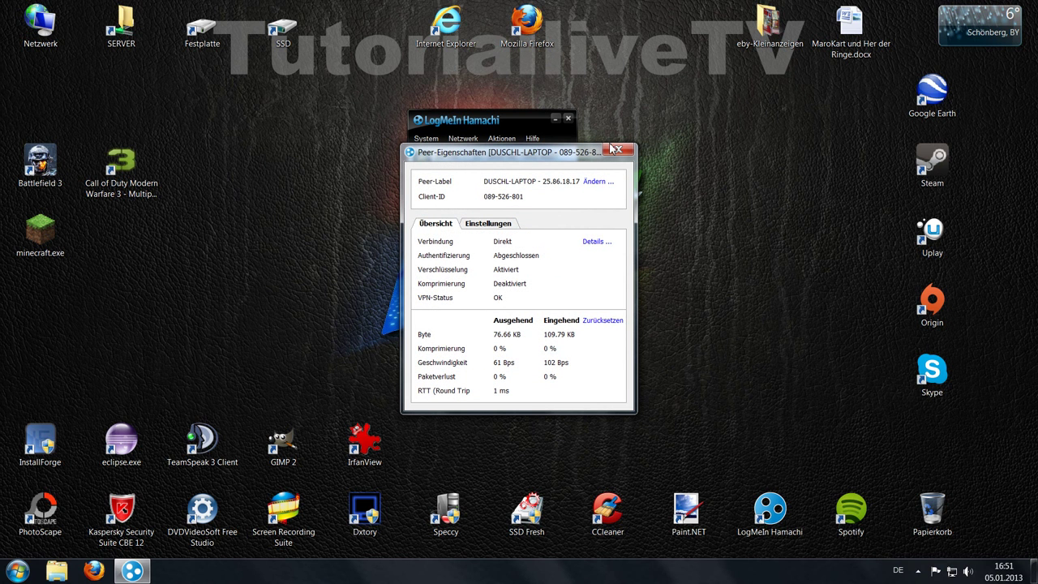
pyautogui.click(616, 149)
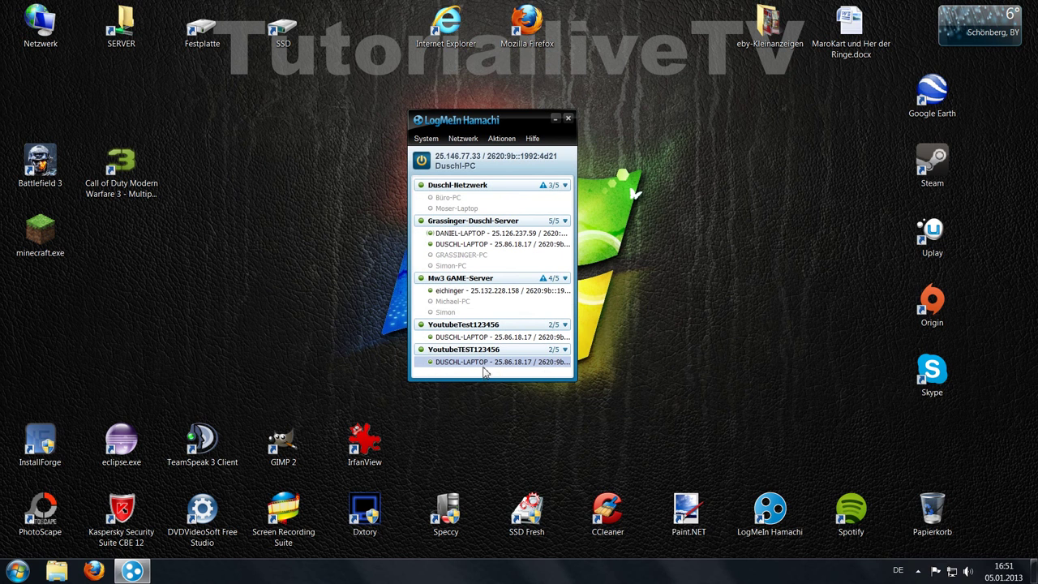
# - Evict DUSCHL-LAPTOP from YoutubeTEST123456, confirming with Ja
pyautogui.rightClick(485, 365)
pyautogui.click(536, 453)
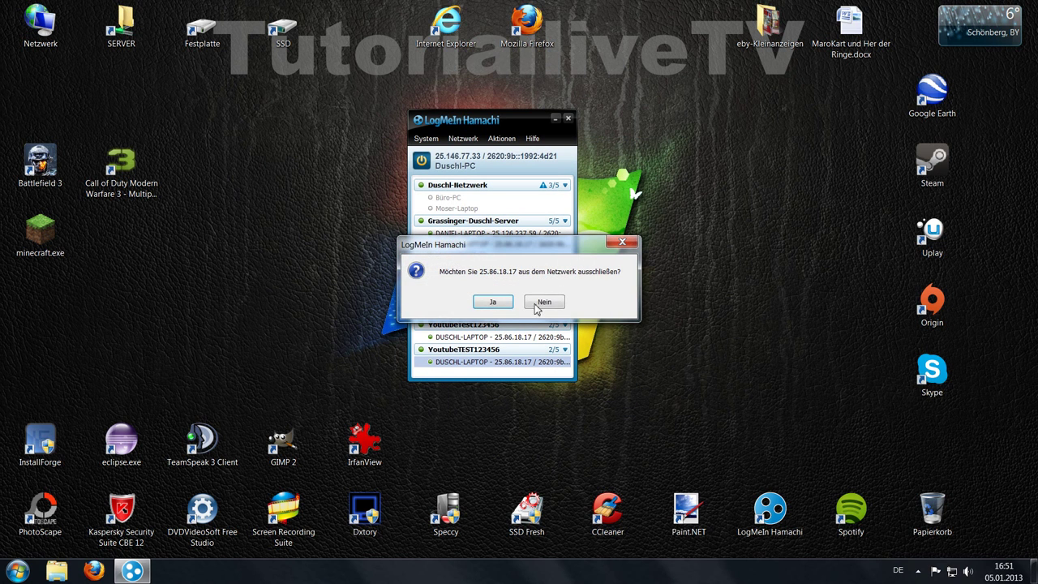
pyautogui.click(509, 305)
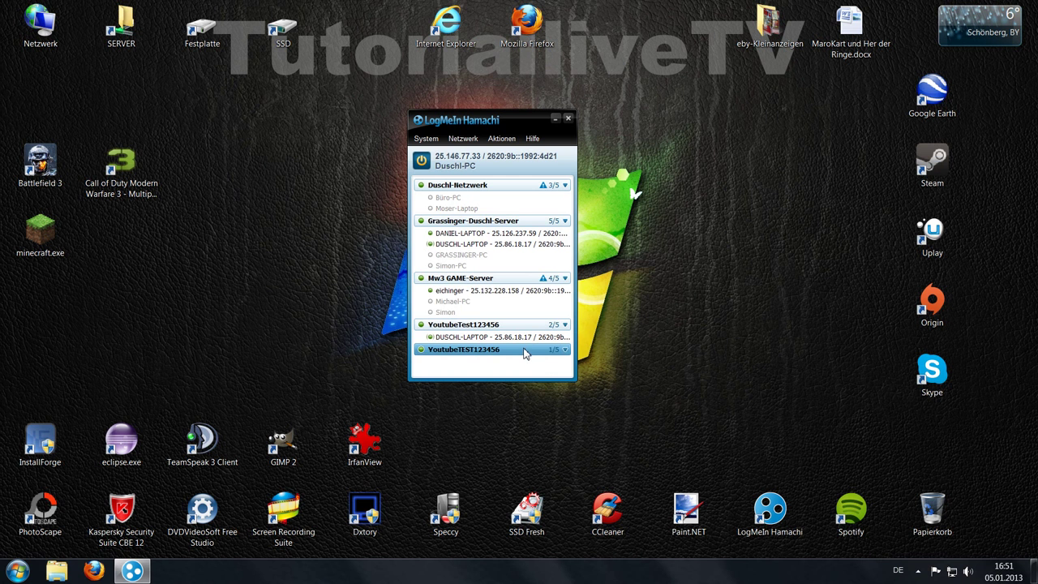